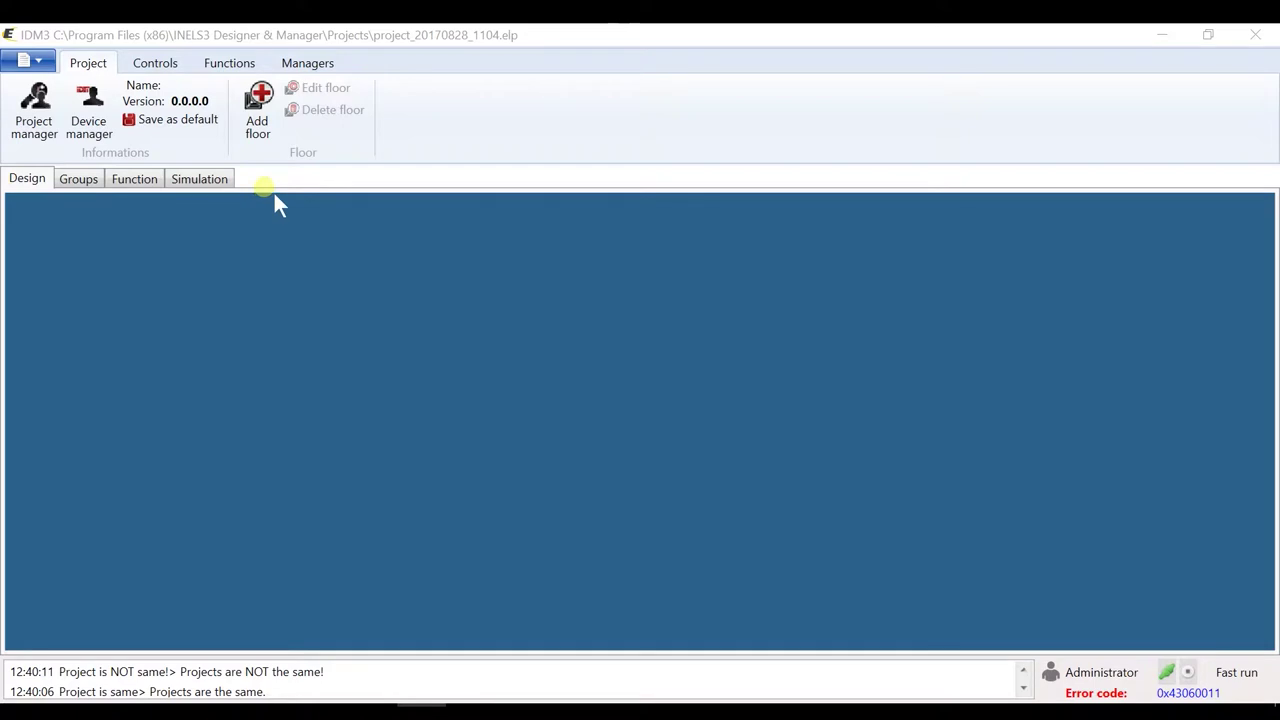
# Add a floor named mozgaserzekelo to the project.
pyautogui.click(262, 115)
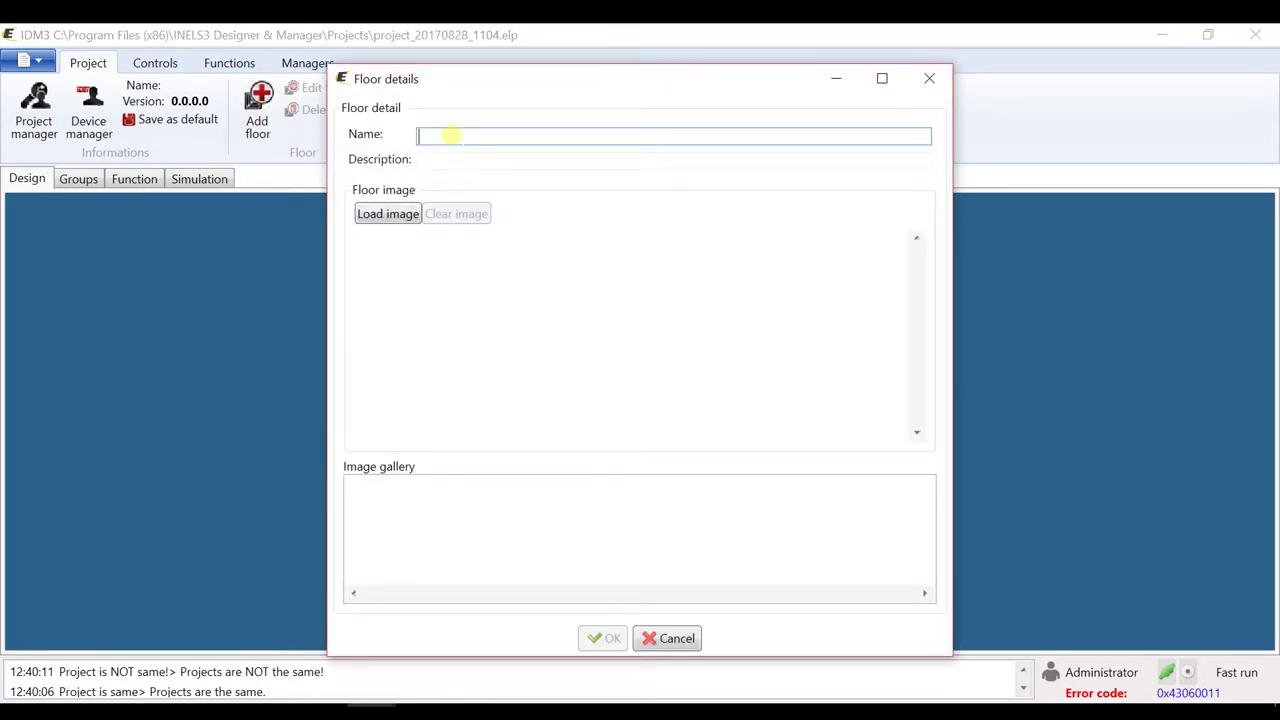
pyautogui.write('mozg')
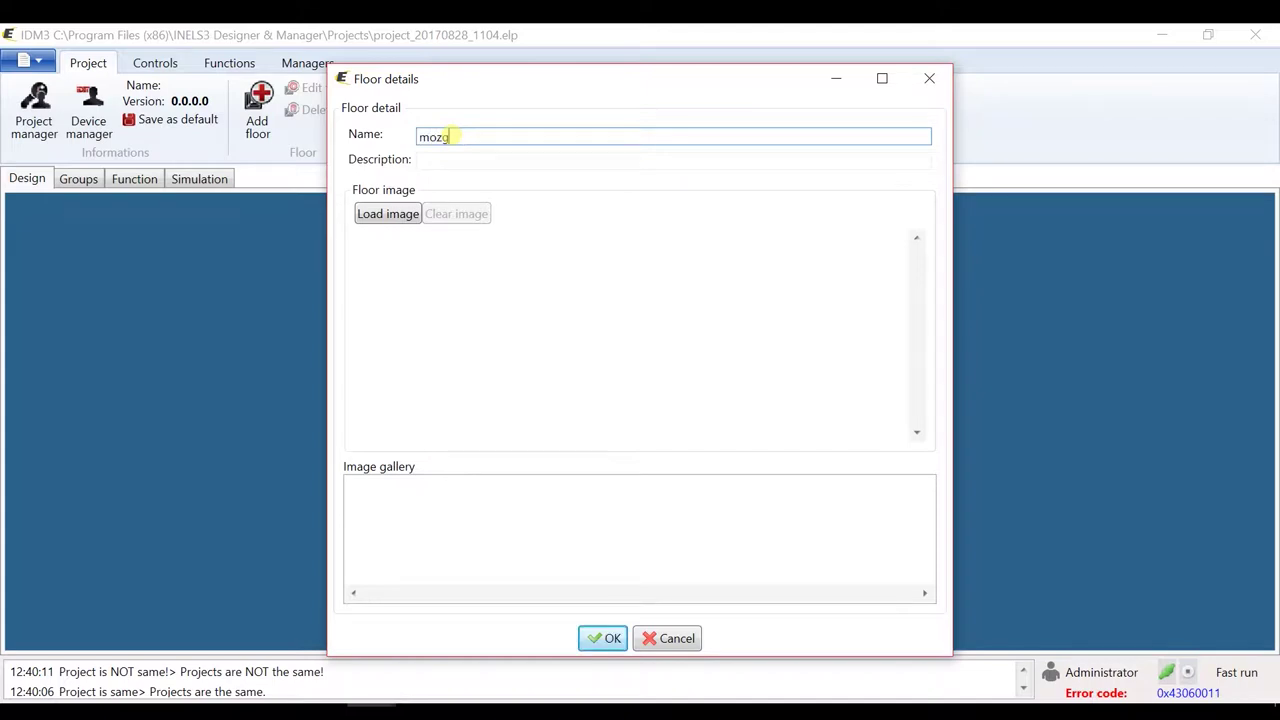
pyautogui.write('aserzekelo')
pyautogui.click(603, 638)
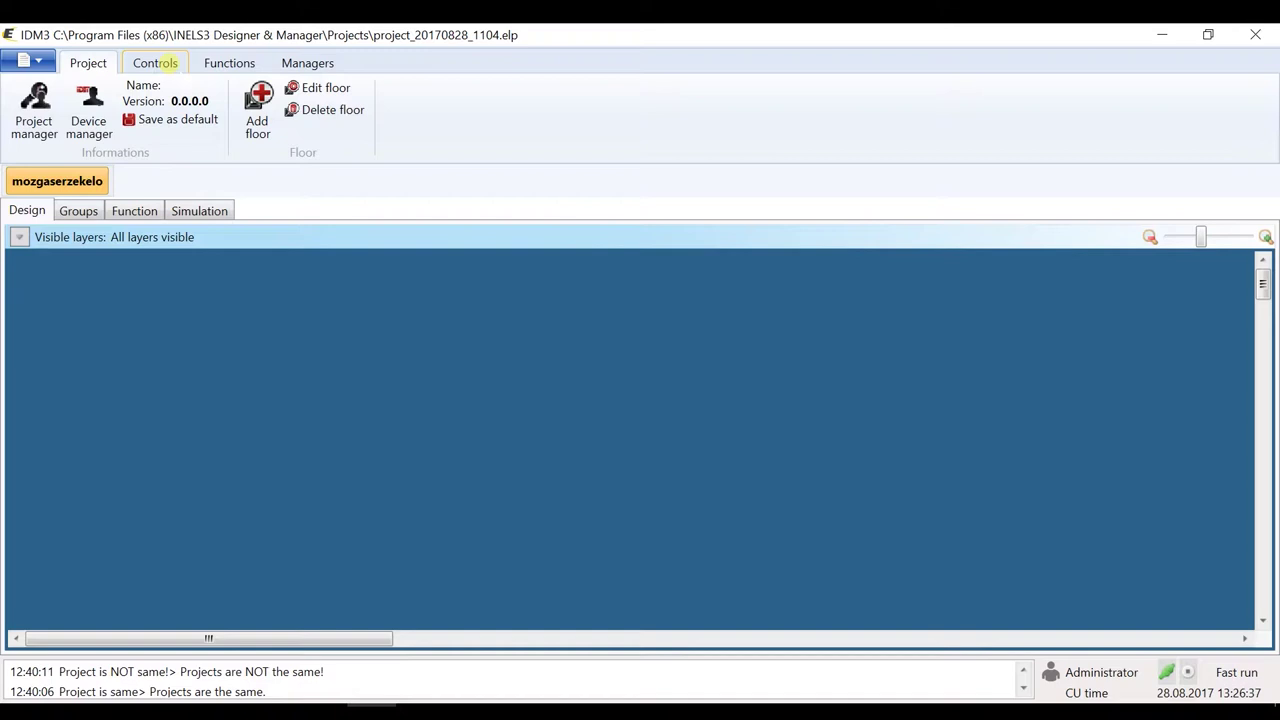
# Place an IMx-80B input unit on the floor and link it to the IM3-80B device on Internal-Master/CIB1.
pyautogui.click(170, 64)
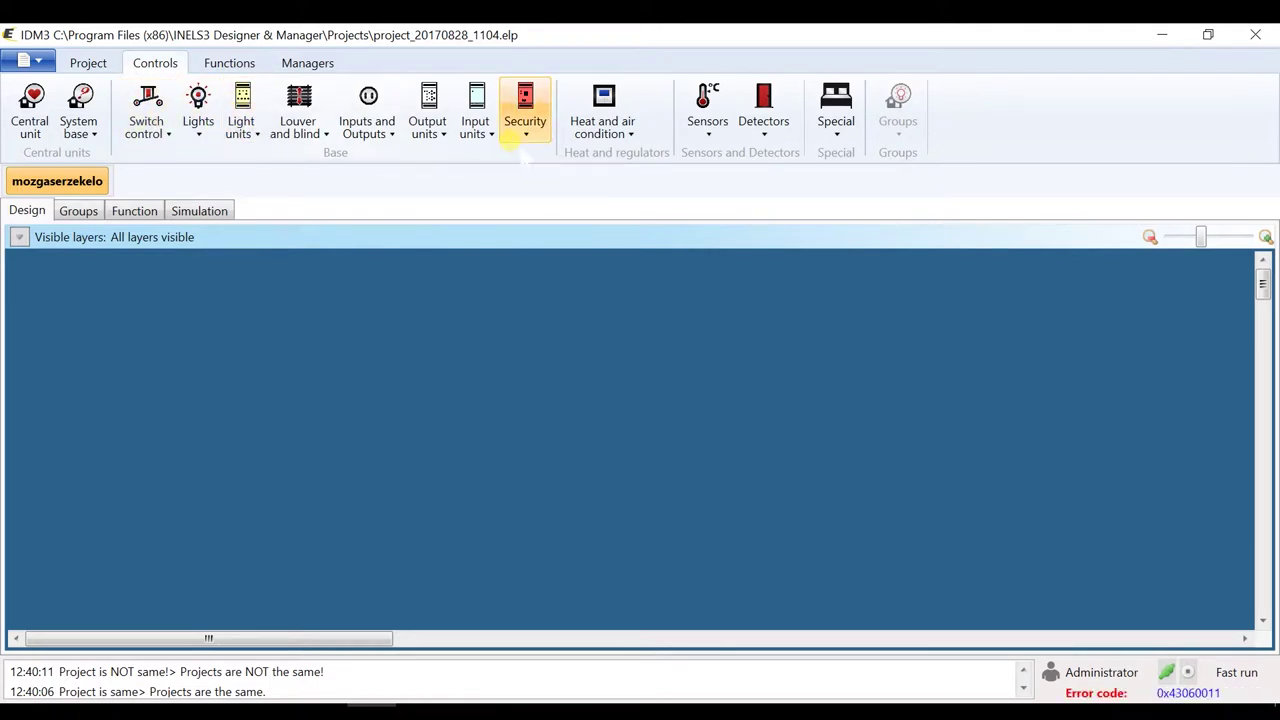
pyautogui.click(525, 125)
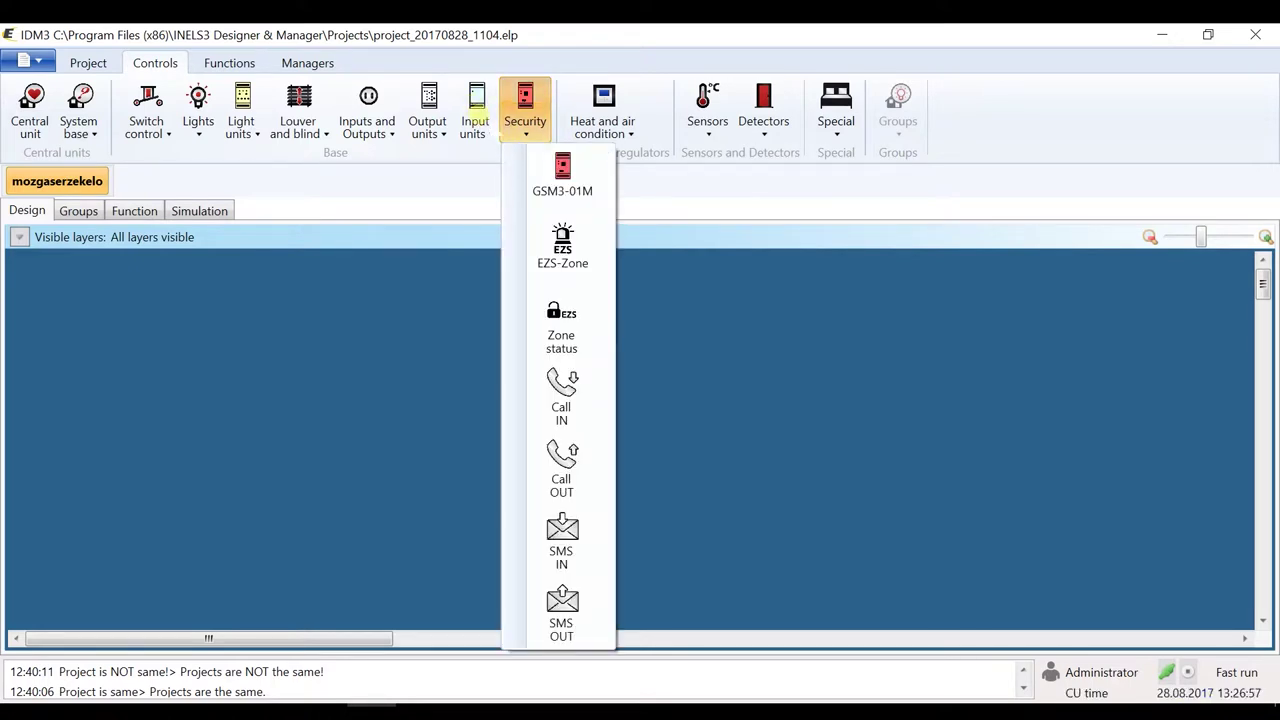
pyautogui.click(476, 125)
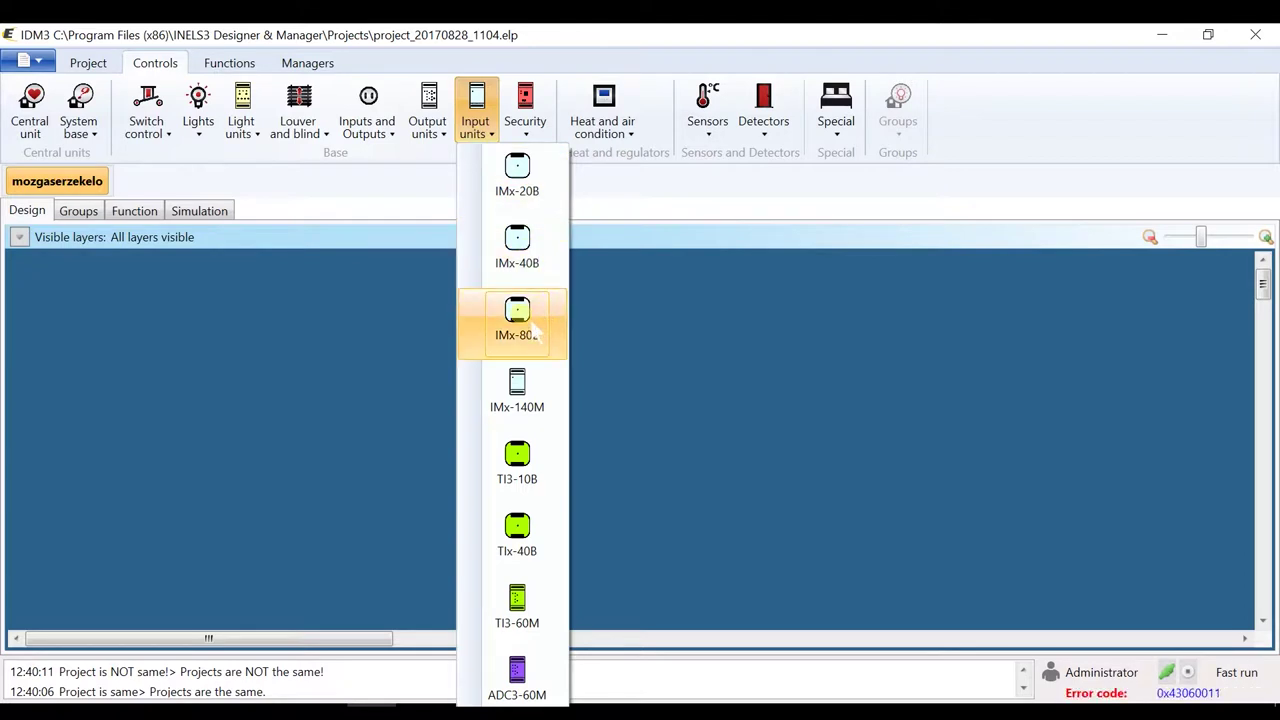
pyautogui.click(531, 330)
pyautogui.click(125, 356)
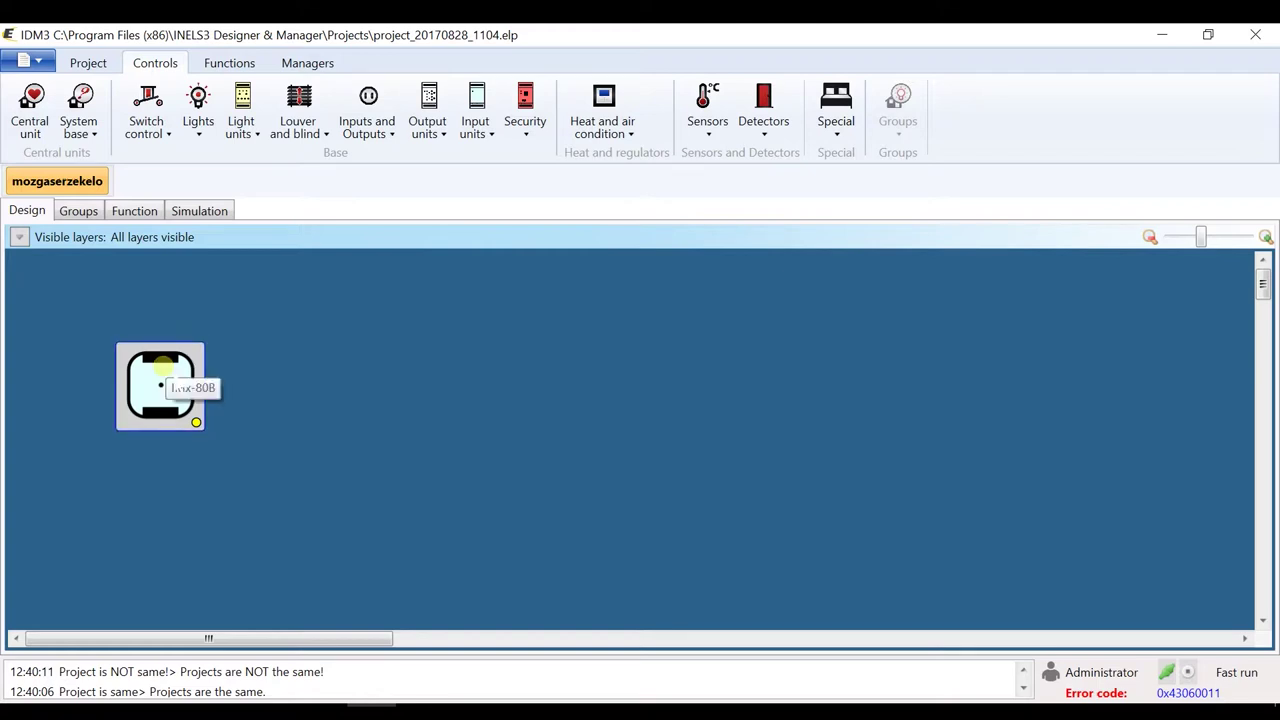
pyautogui.doubleClick(162, 370)
pyautogui.doubleClick(463, 168)
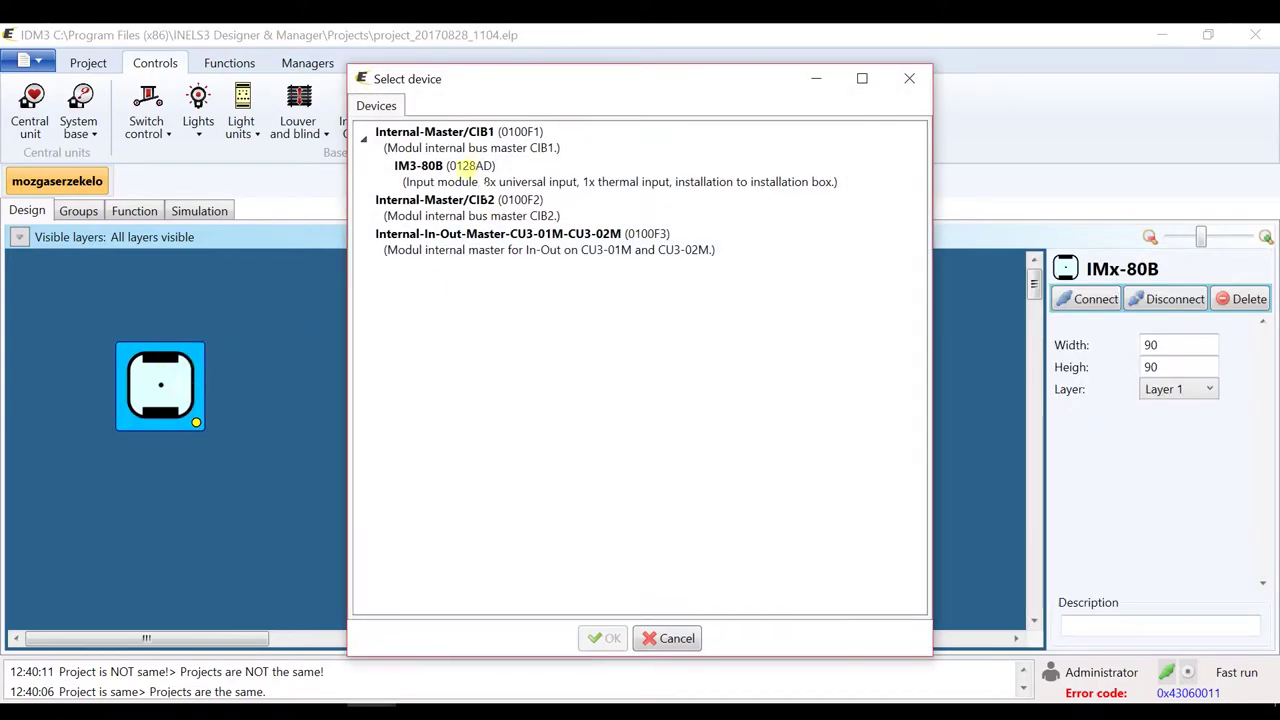
# Place a Light to the right of the input unit and link it to relay RE3 of the SA3-06M switching unit.
pyautogui.click(196, 108)
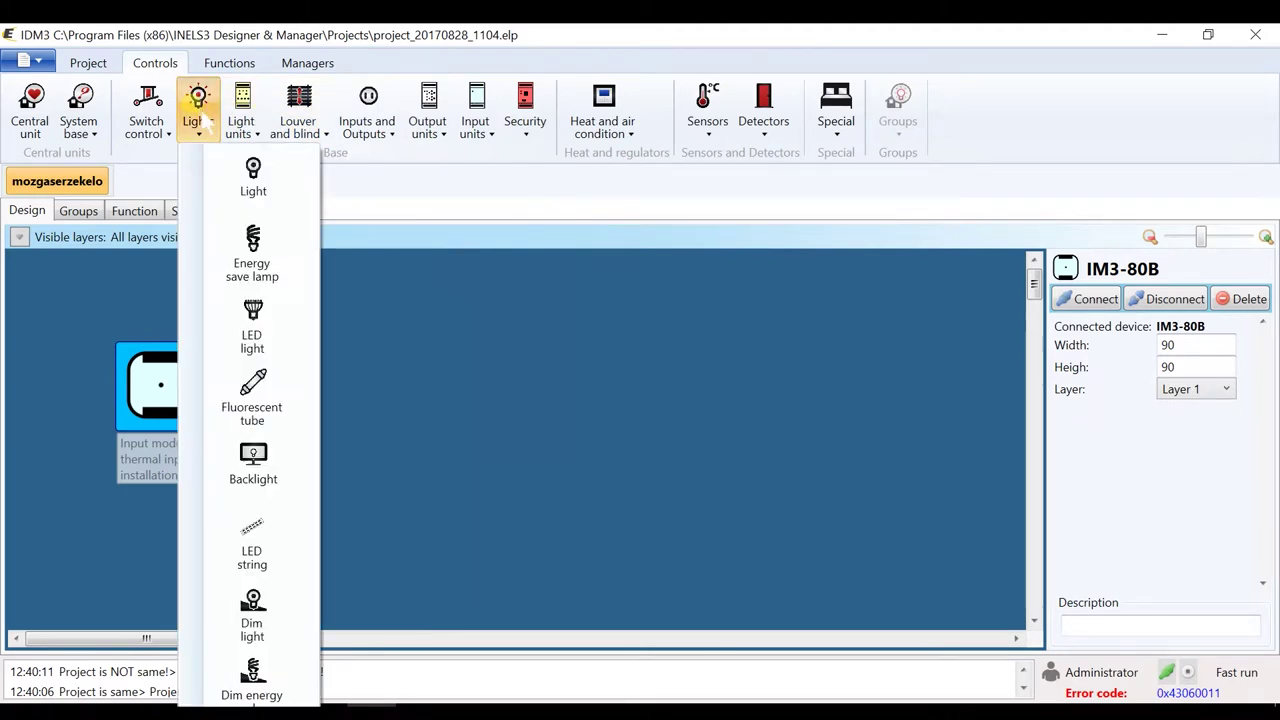
pyautogui.moveTo(258, 190); pyautogui.dragTo(520, 366)
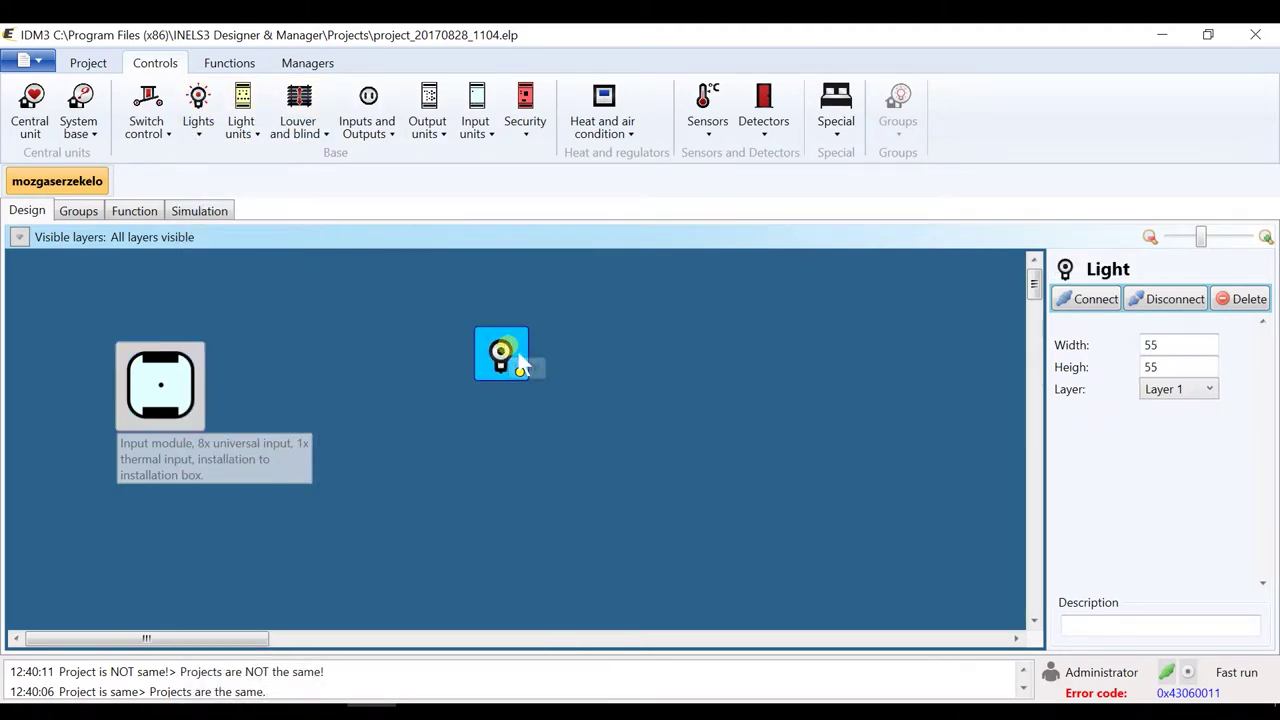
pyautogui.doubleClick(520, 366)
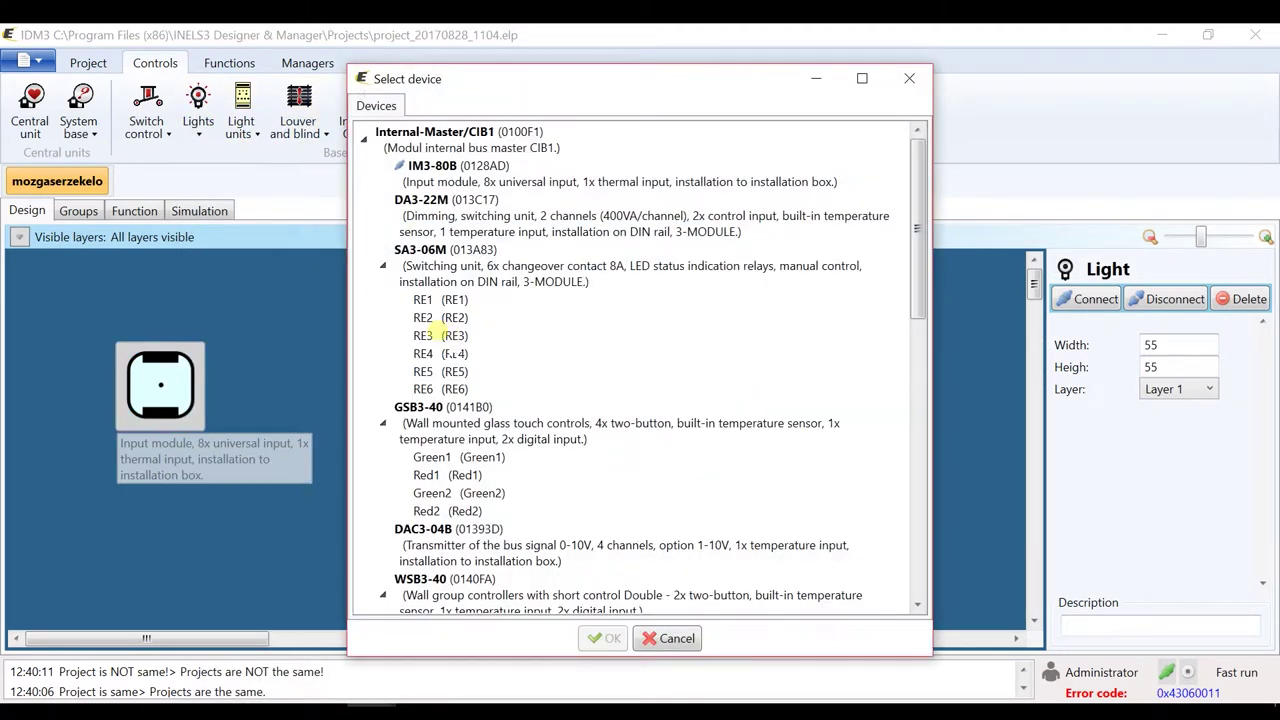
pyautogui.doubleClick(440, 336)
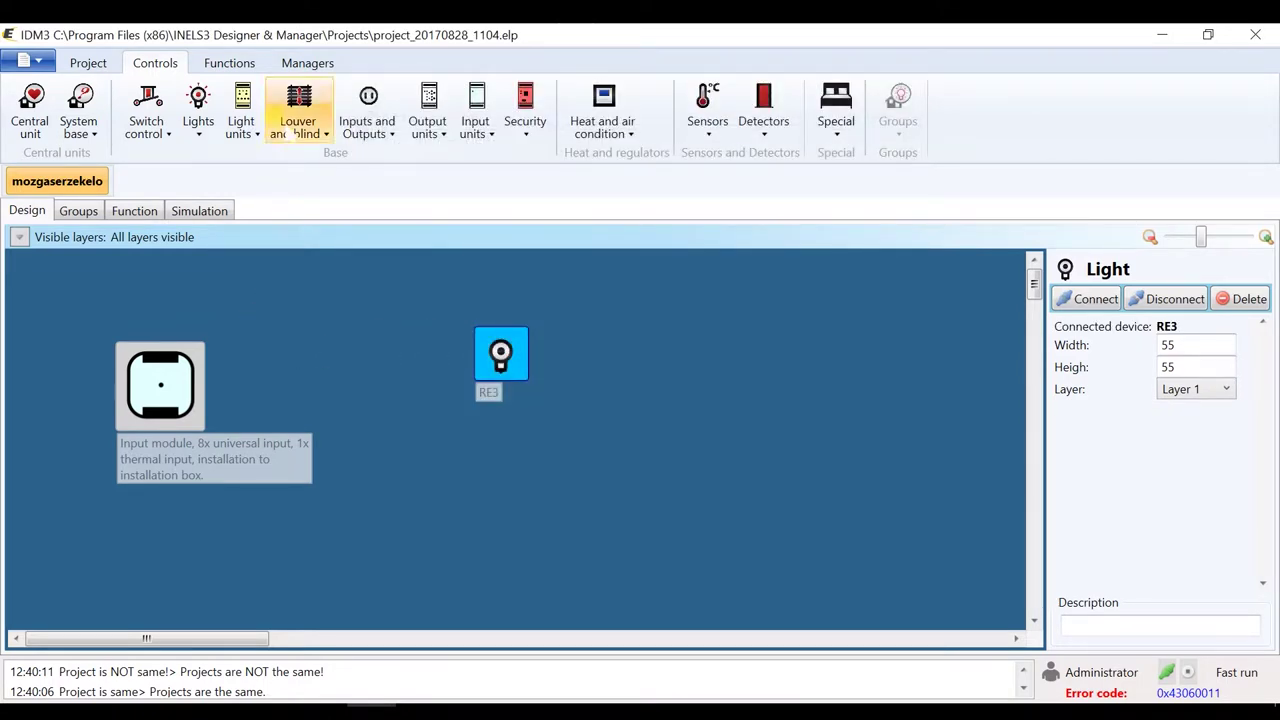
# Create a user function of type Digital using the Digital - Impulse ON function.
pyautogui.click(232, 63)
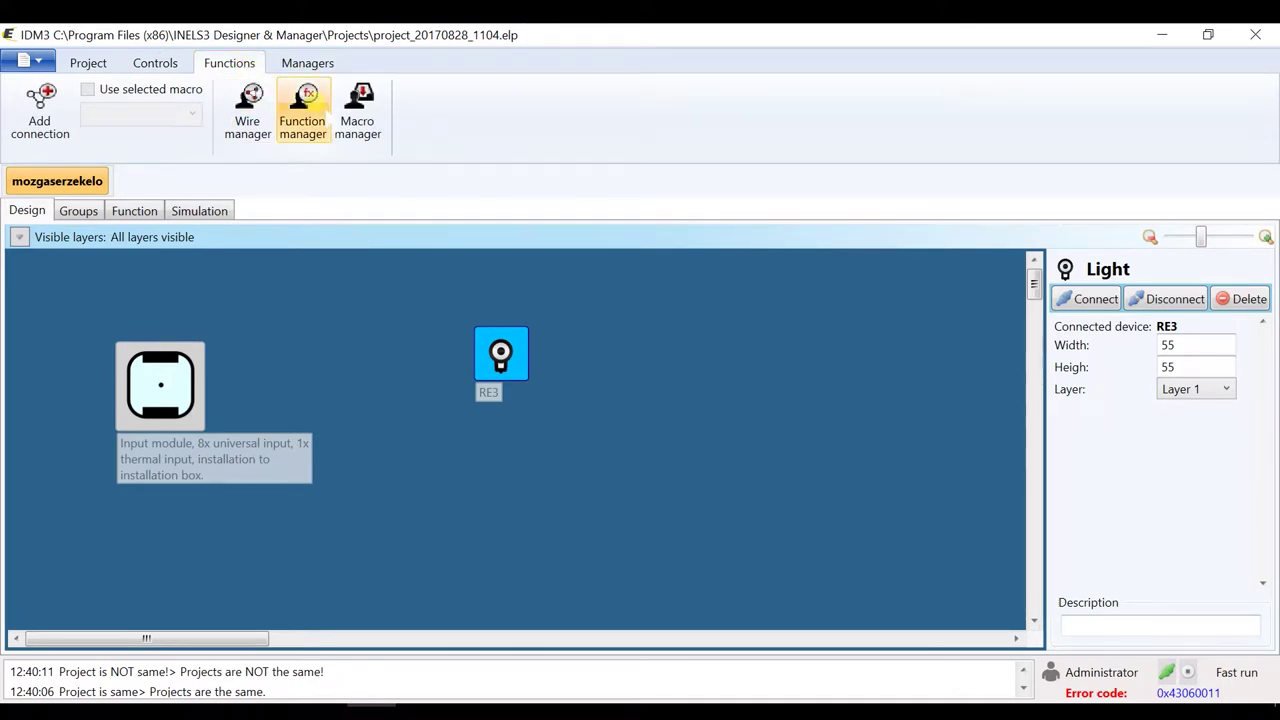
pyautogui.click(305, 105)
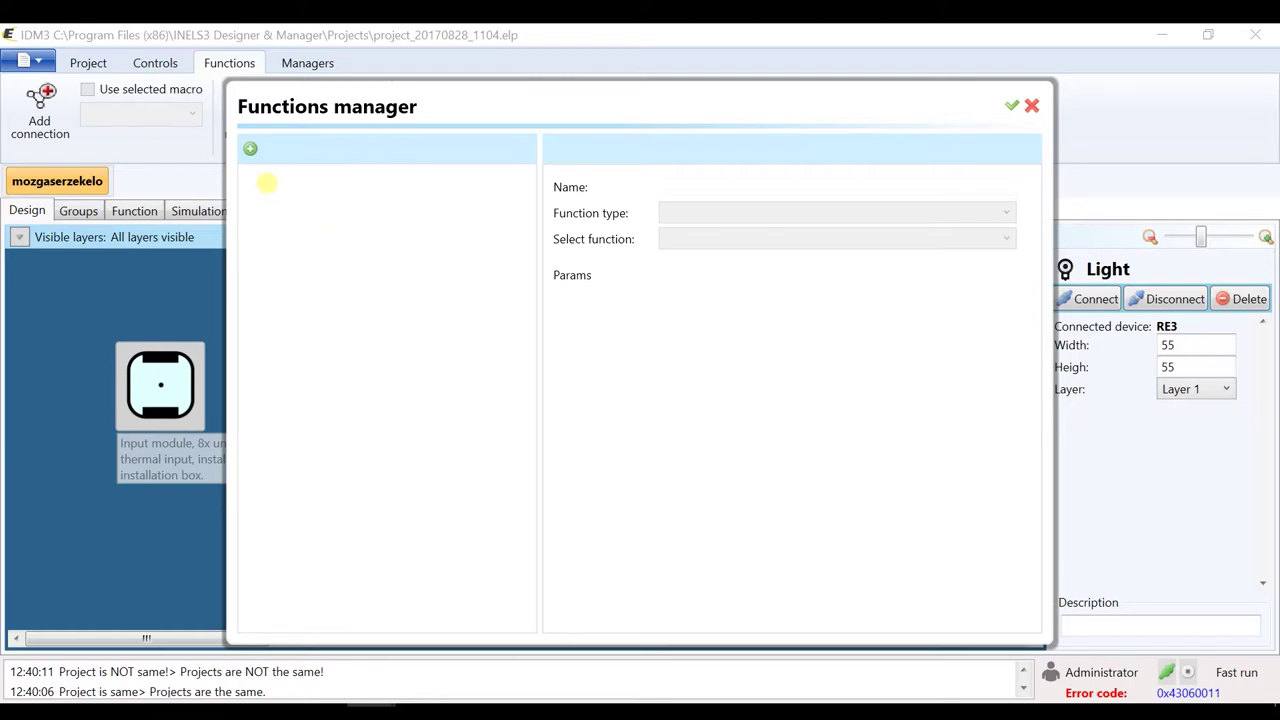
pyautogui.click(250, 149)
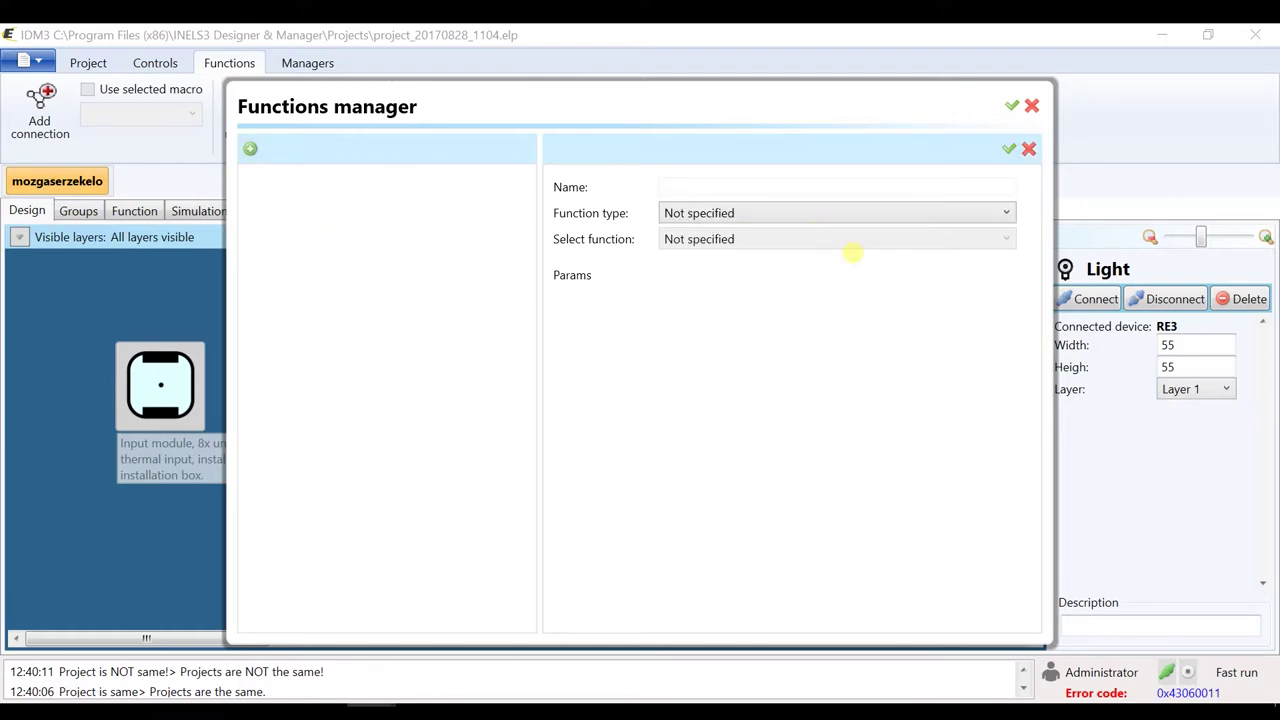
pyautogui.click(800, 212)
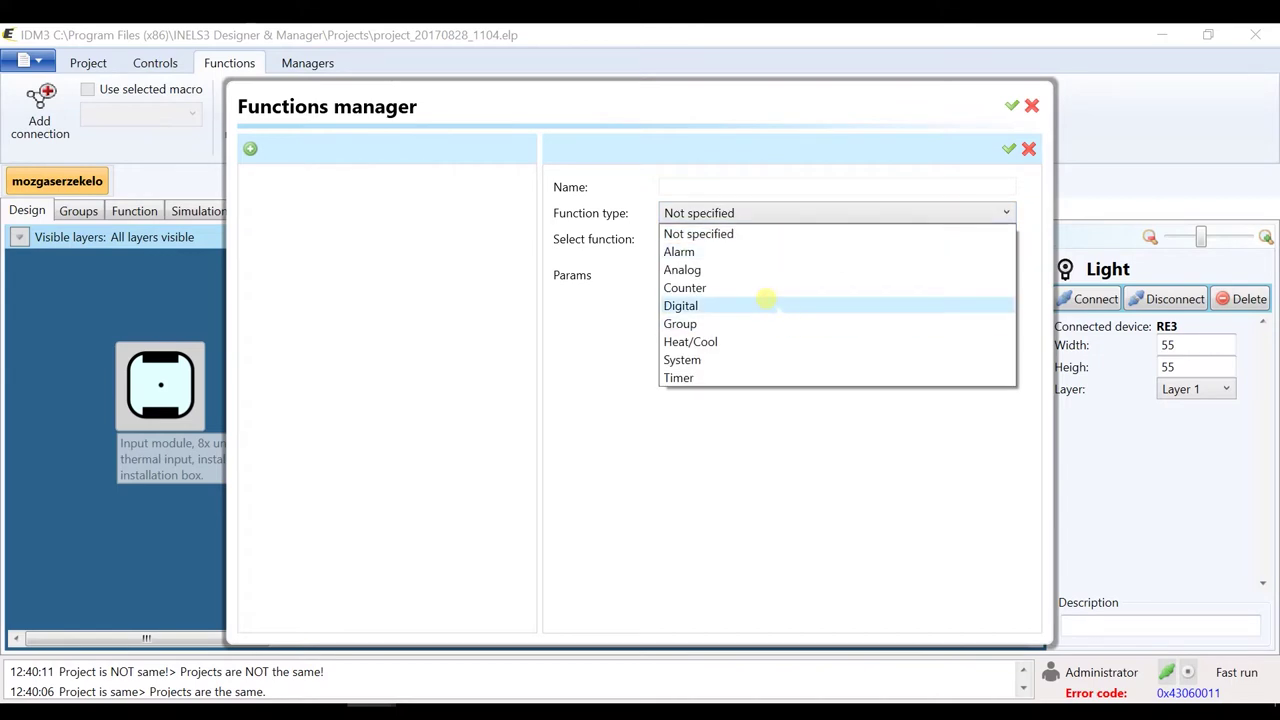
pyautogui.click(766, 303)
pyautogui.click(780, 242)
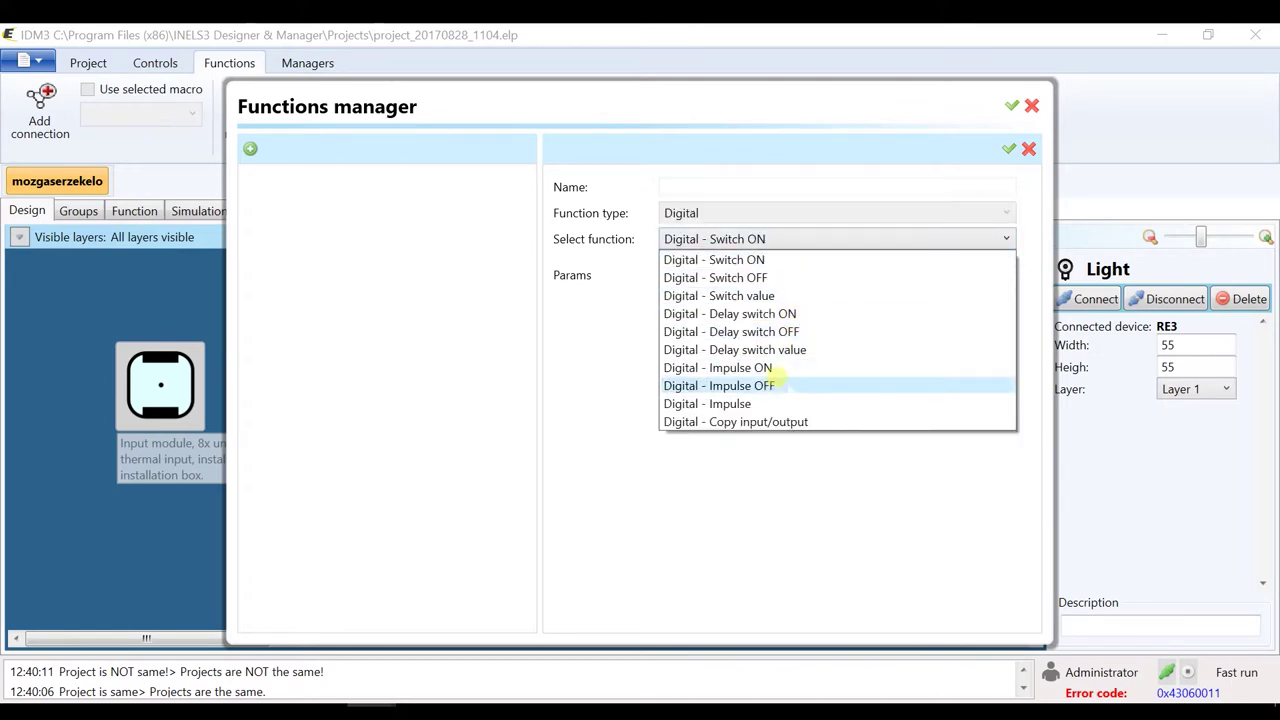
pyautogui.click(770, 368)
# Set the function's impulse time to 15 seconds, name it digit-imp-on, and save it.
pyautogui.click(960, 303)
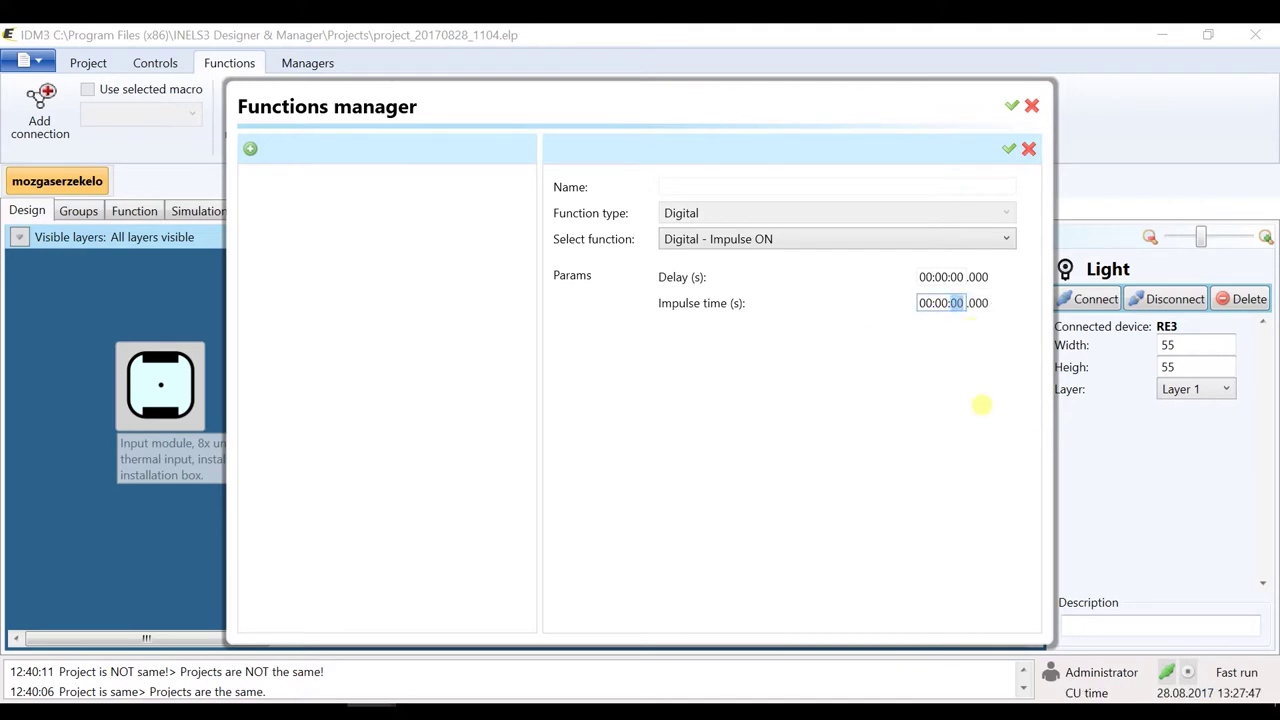
pyautogui.write('15')
pyautogui.click(708, 187)
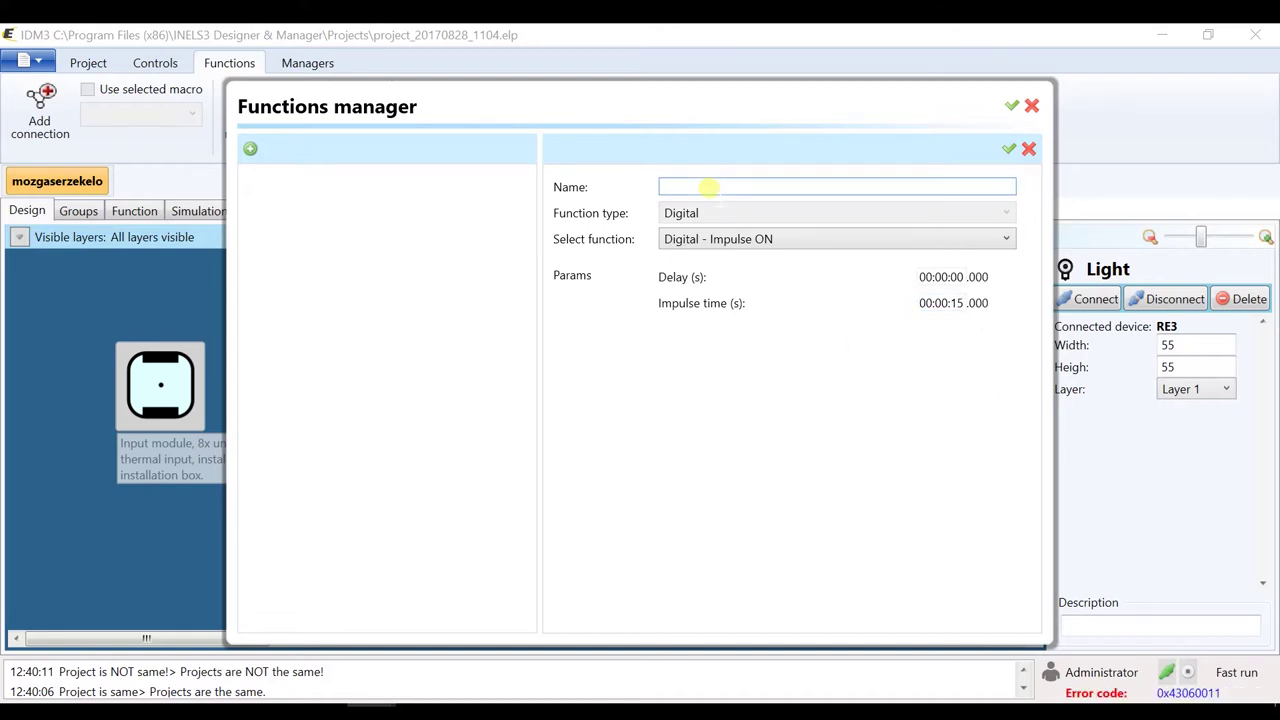
pyautogui.write('digit-imp-on')
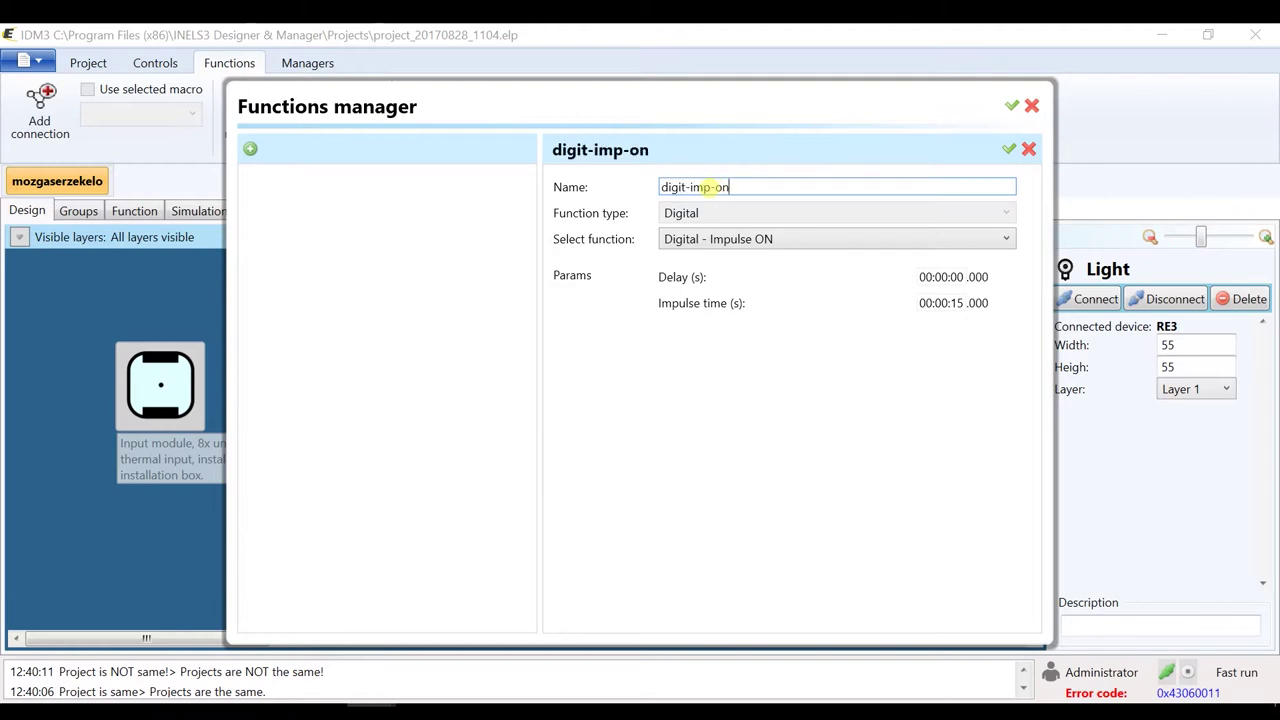
pyautogui.click(1008, 149)
pyautogui.click(1011, 106)
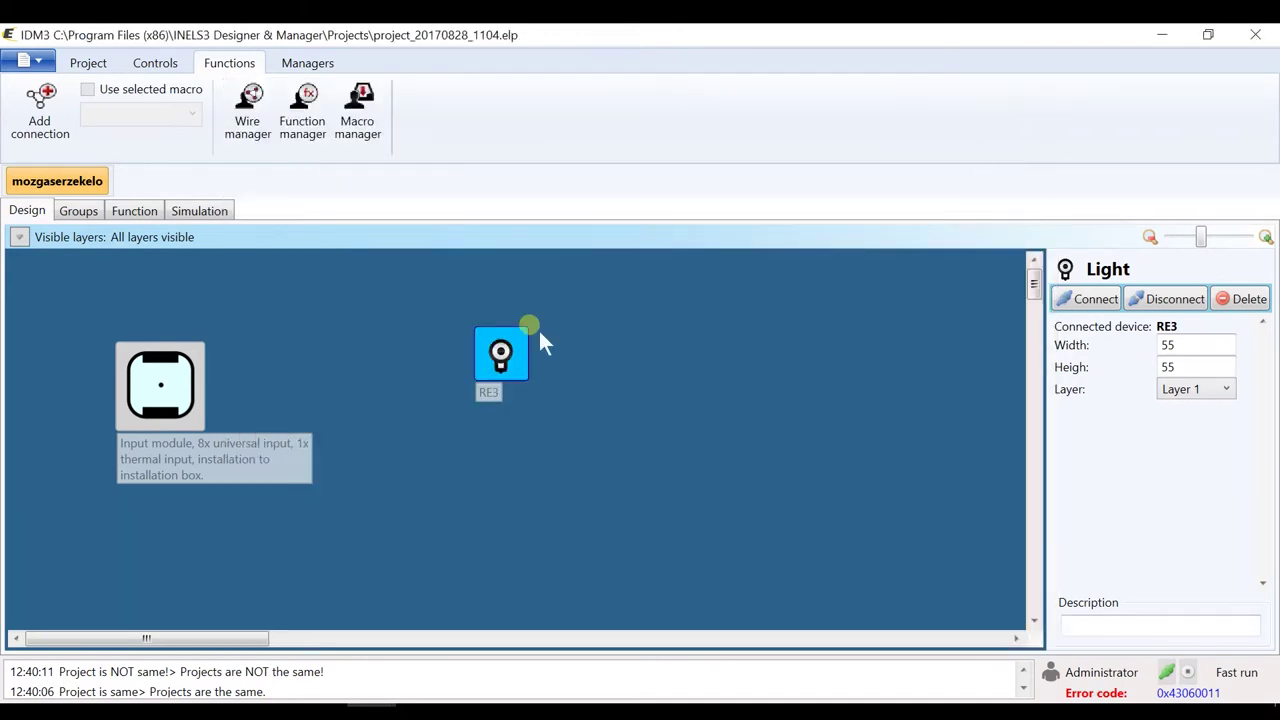
# Wire input IN5 of the IM3-80B unit to the light's relay RE3.
pyautogui.click(134, 210)
pyautogui.click(68, 115)
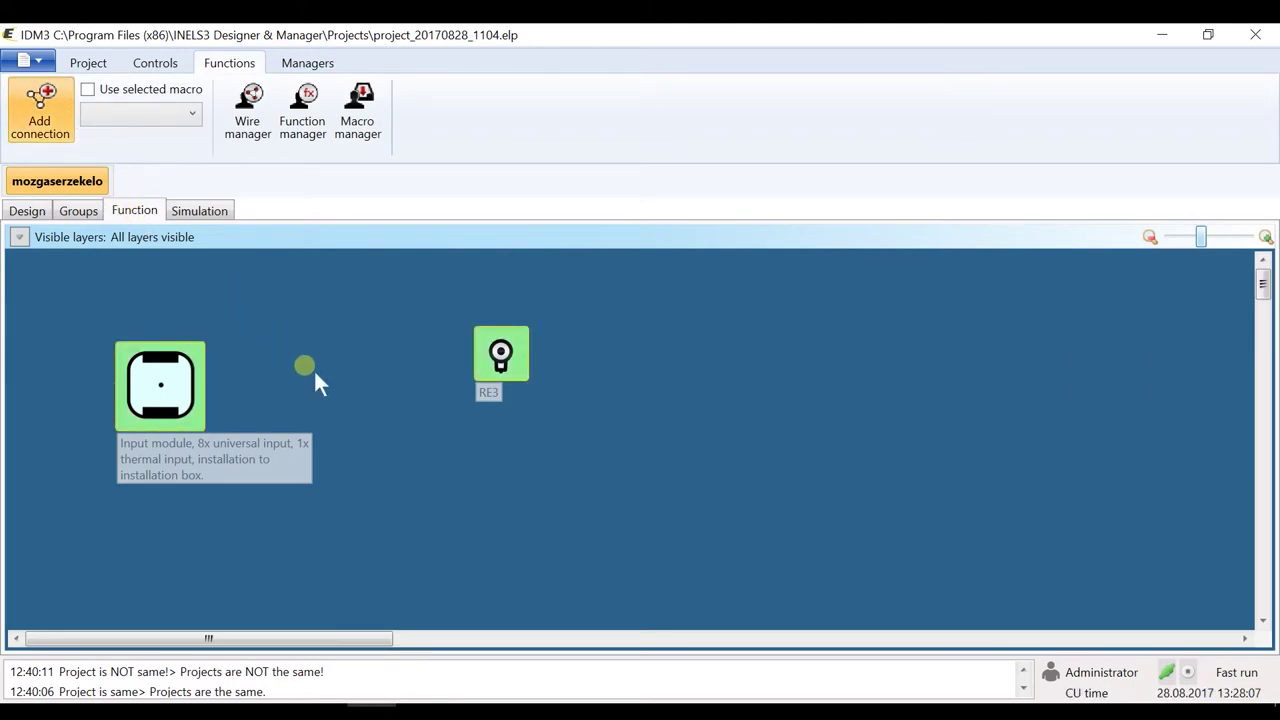
pyautogui.click(190, 382)
pyautogui.click(514, 364)
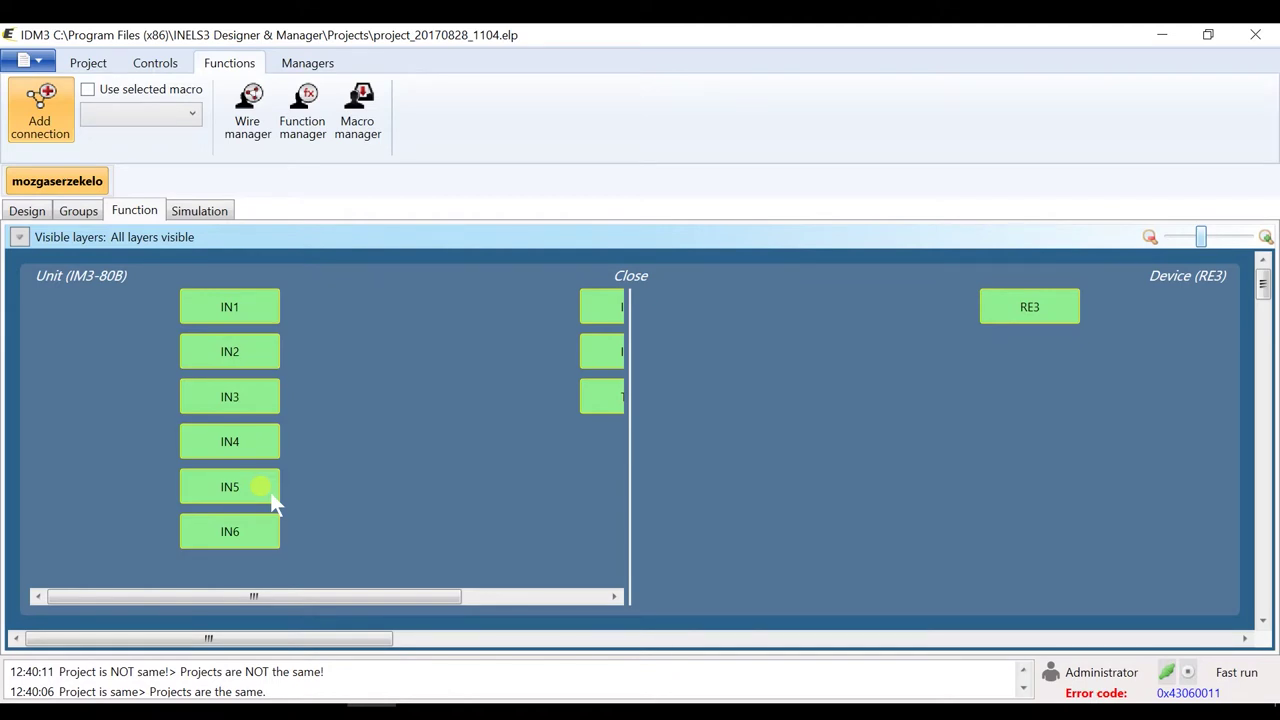
pyautogui.moveTo(274, 500); pyautogui.dragTo(990, 318)
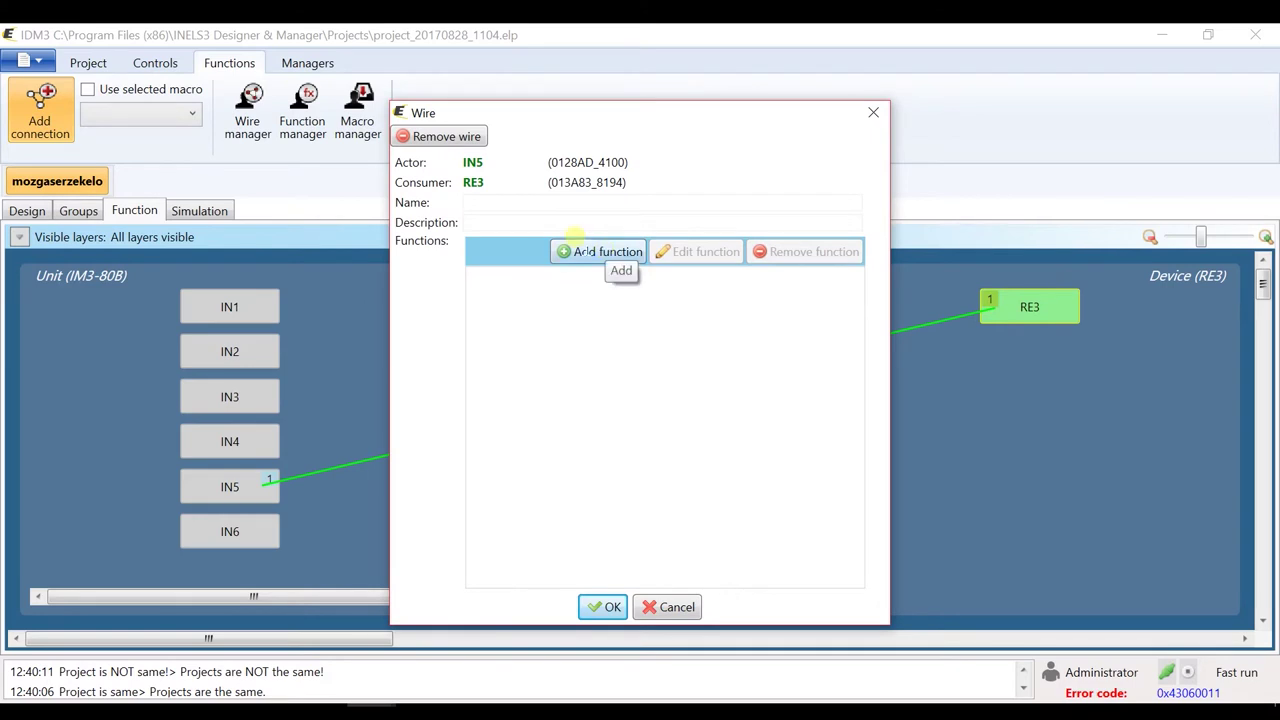
# Assign the Short down action with user function digit-imp-on to the IN5–RE3 wire and close the connection view.
pyautogui.click(565, 251)
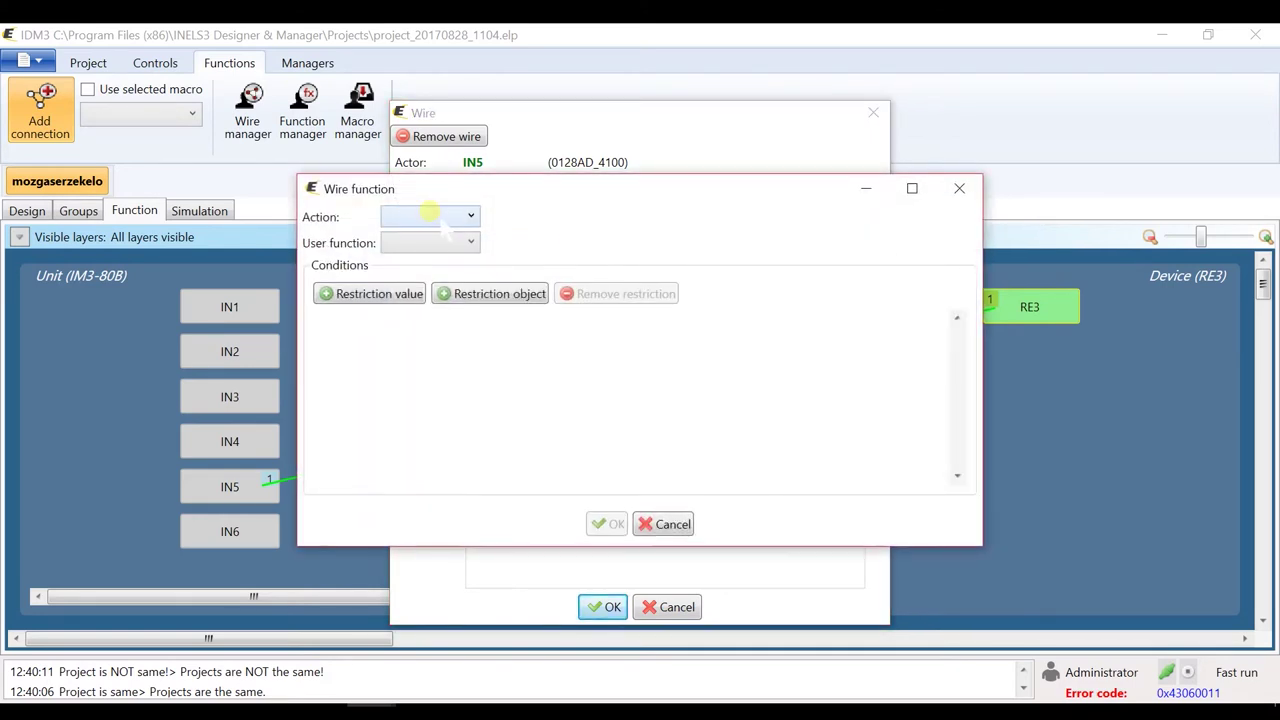
pyautogui.click(430, 215)
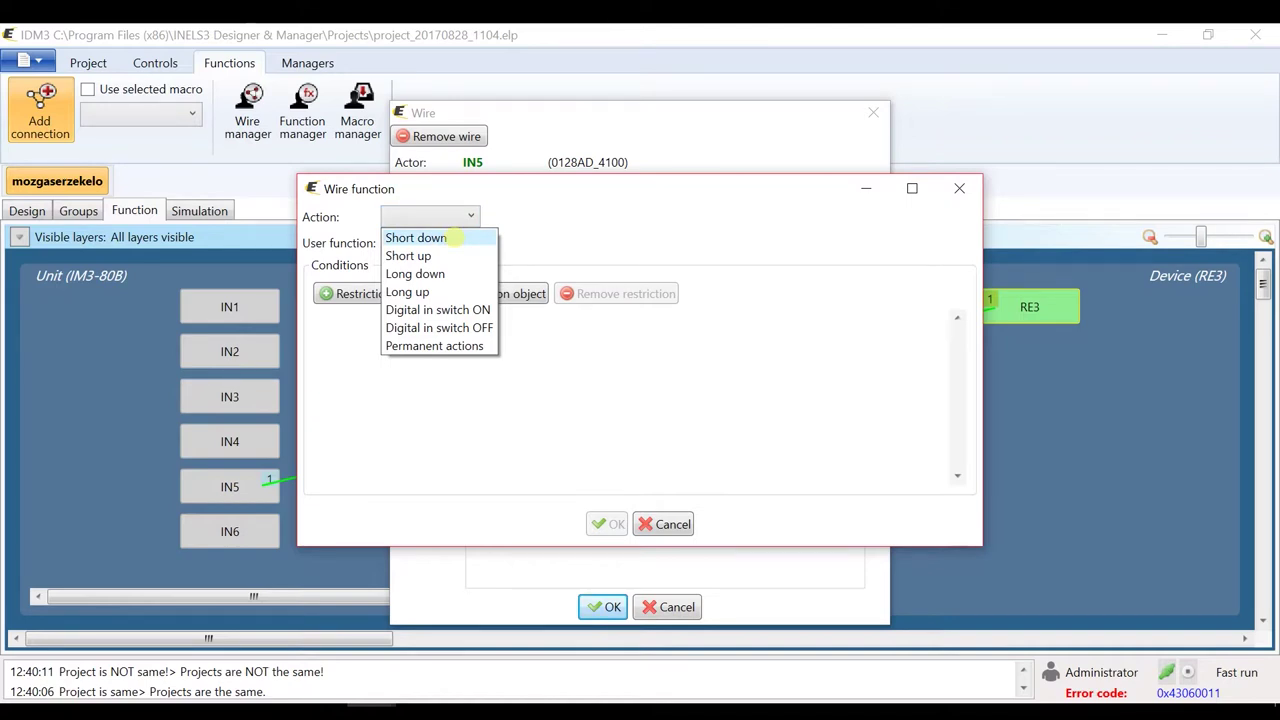
pyautogui.click(450, 237)
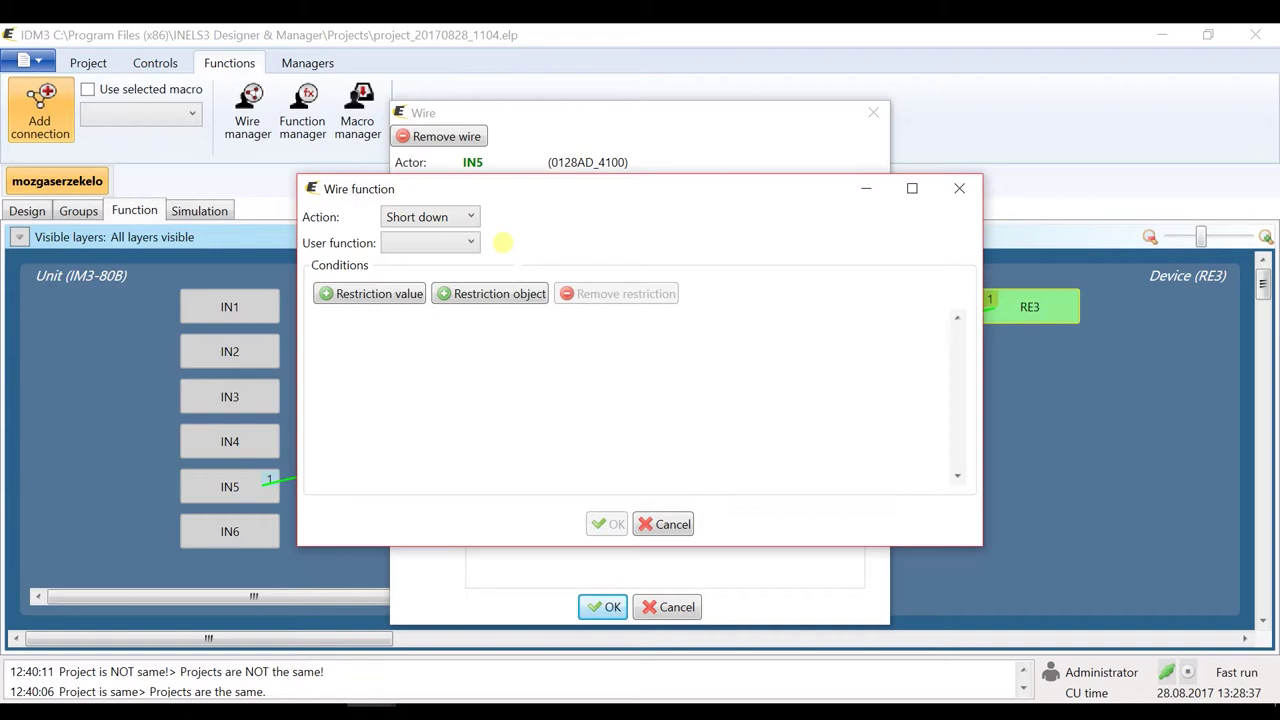
pyautogui.click(457, 238)
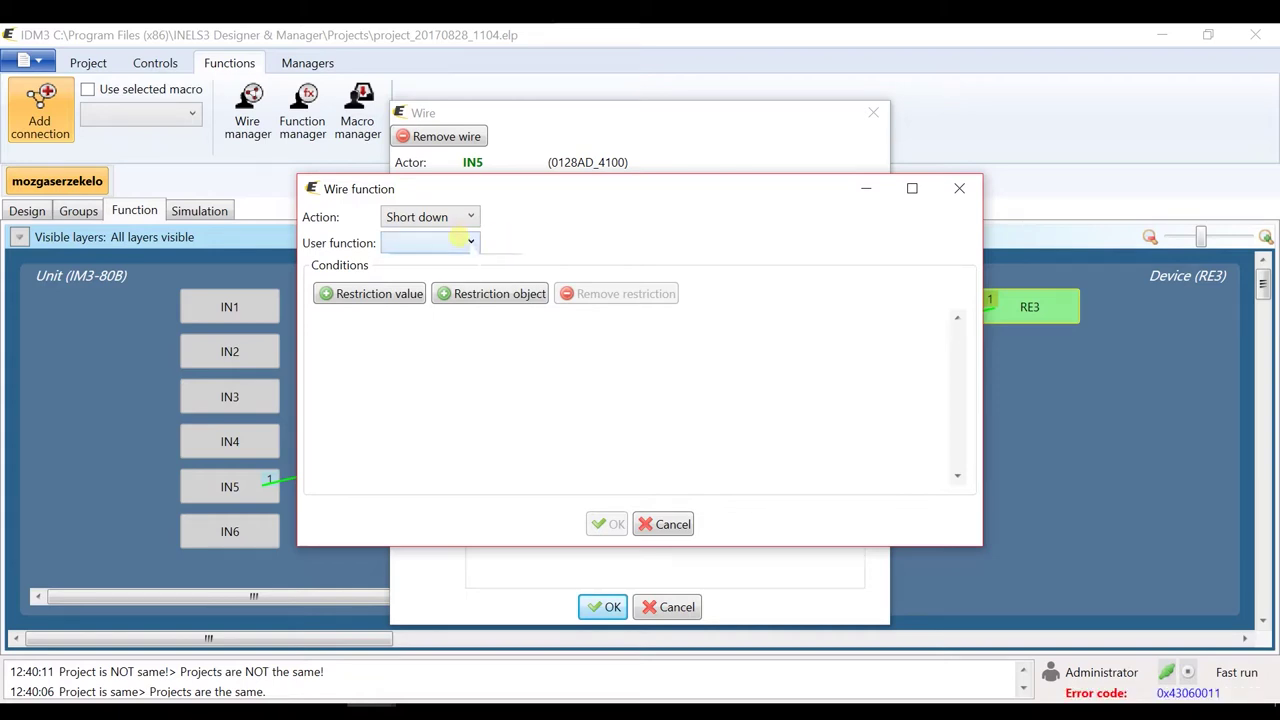
pyautogui.click(456, 262)
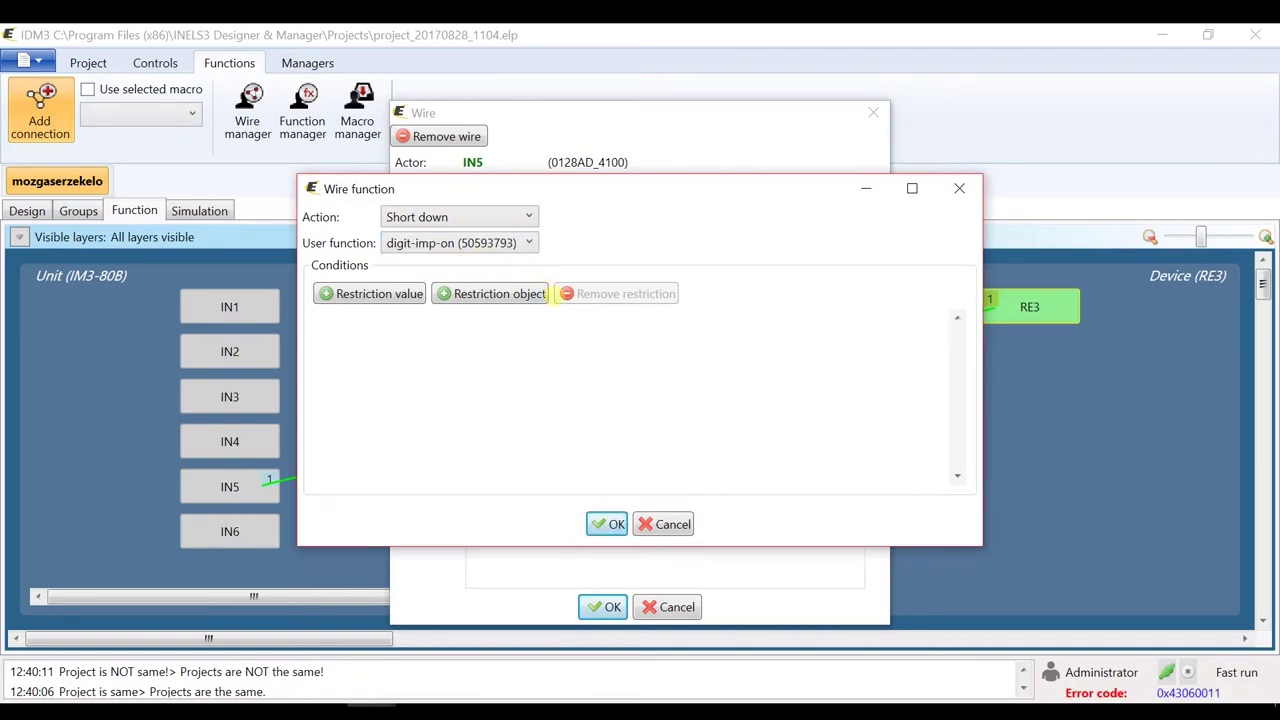
pyautogui.click(610, 524)
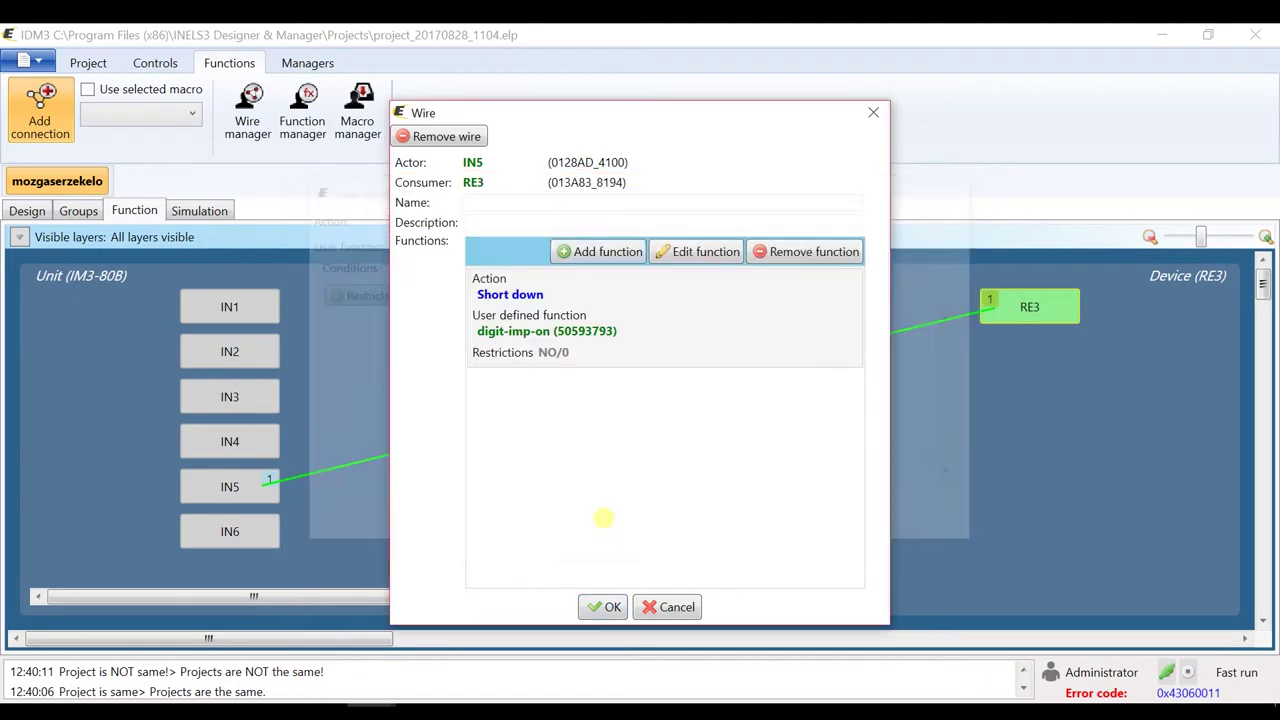
pyautogui.click(603, 607)
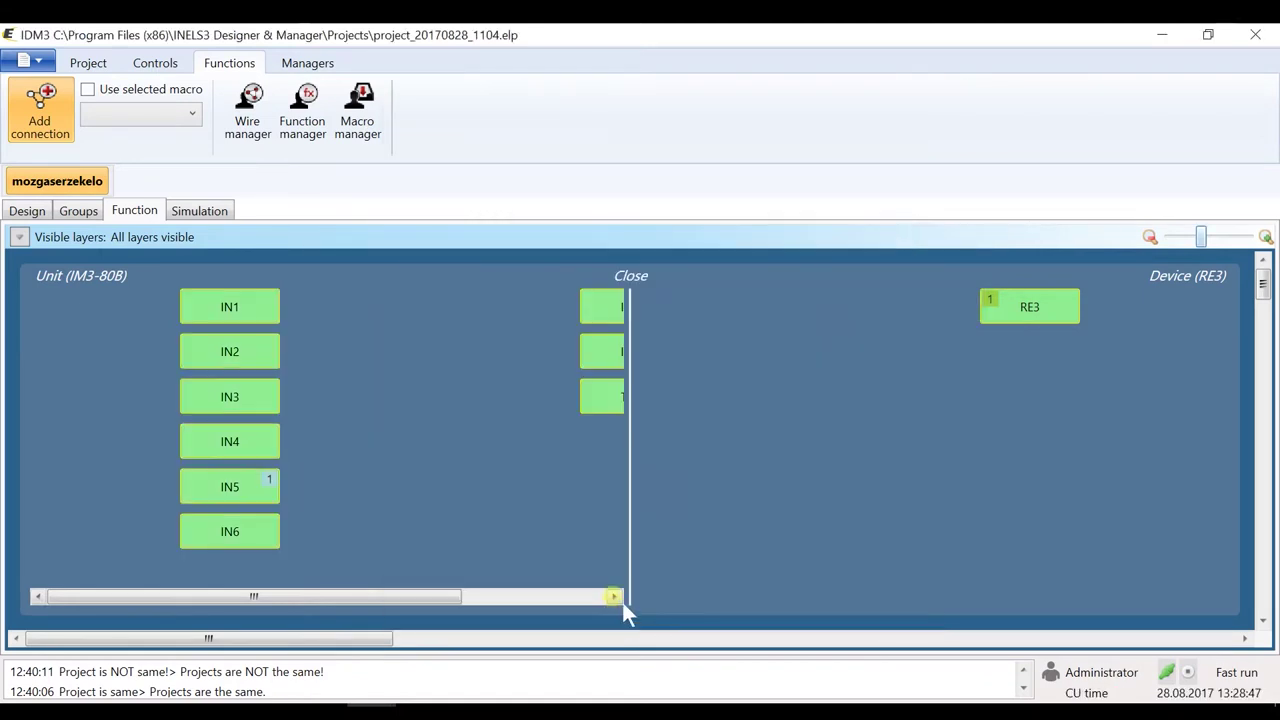
pyautogui.click(645, 278)
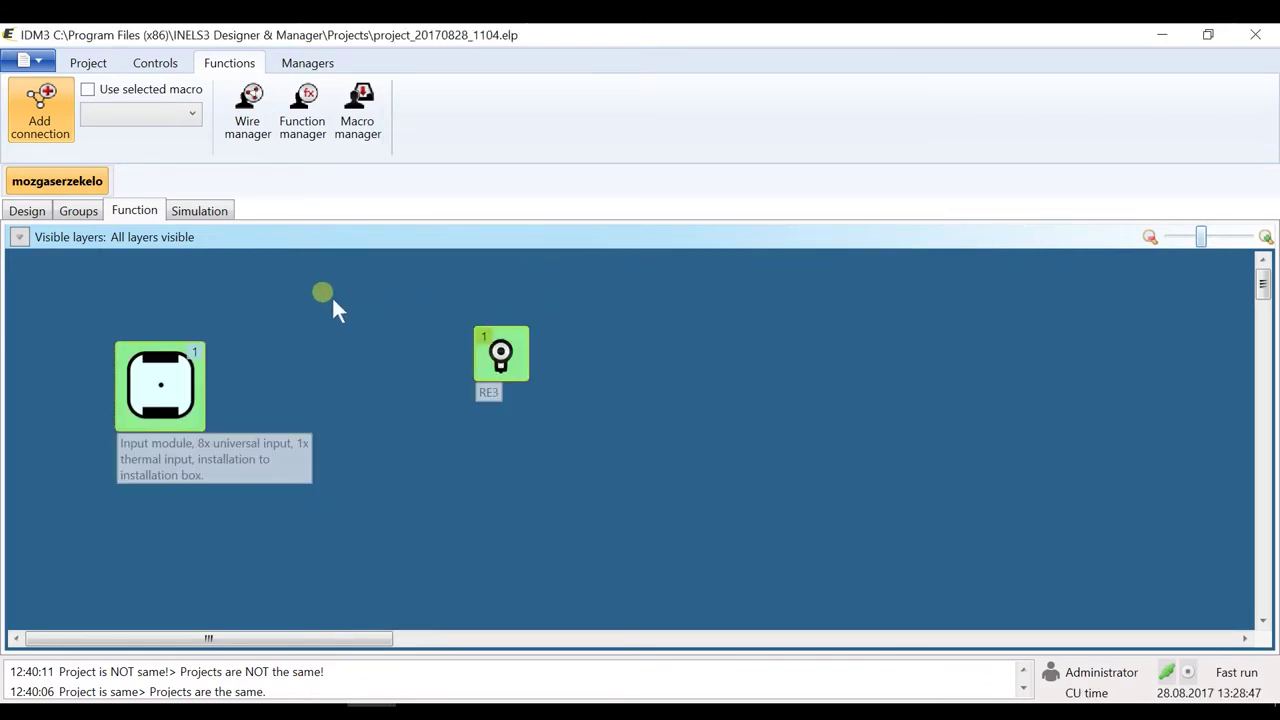
# Save the project to the central unit.
pyautogui.click(40, 62)
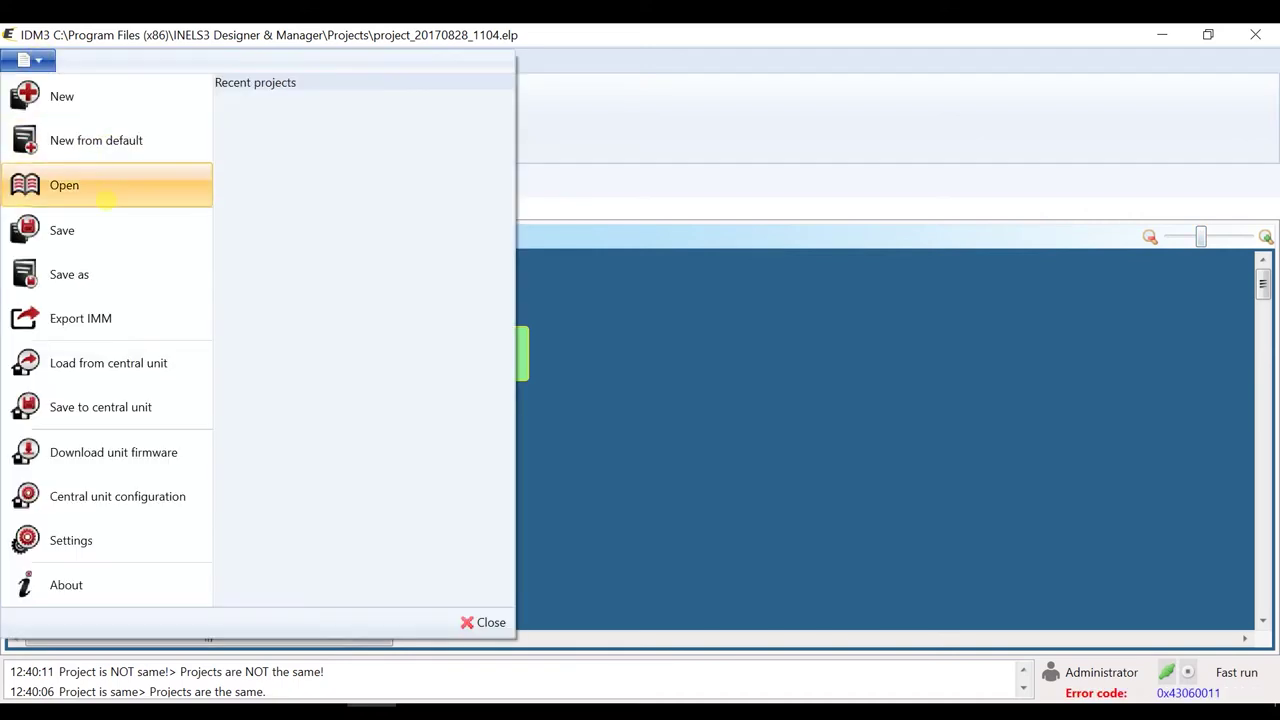
pyautogui.click(148, 418)
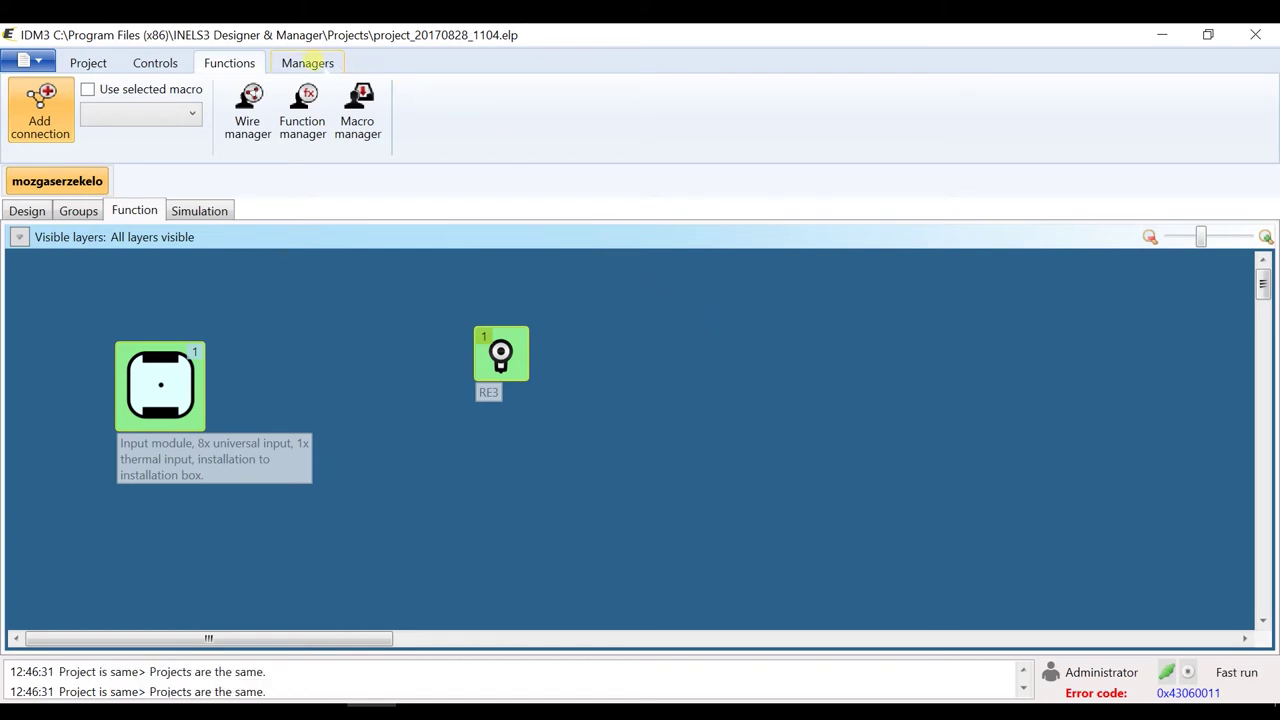
# Show the online device Monitor and move it aside so the floor's input unit and light stay in view.
pyautogui.click(308, 62)
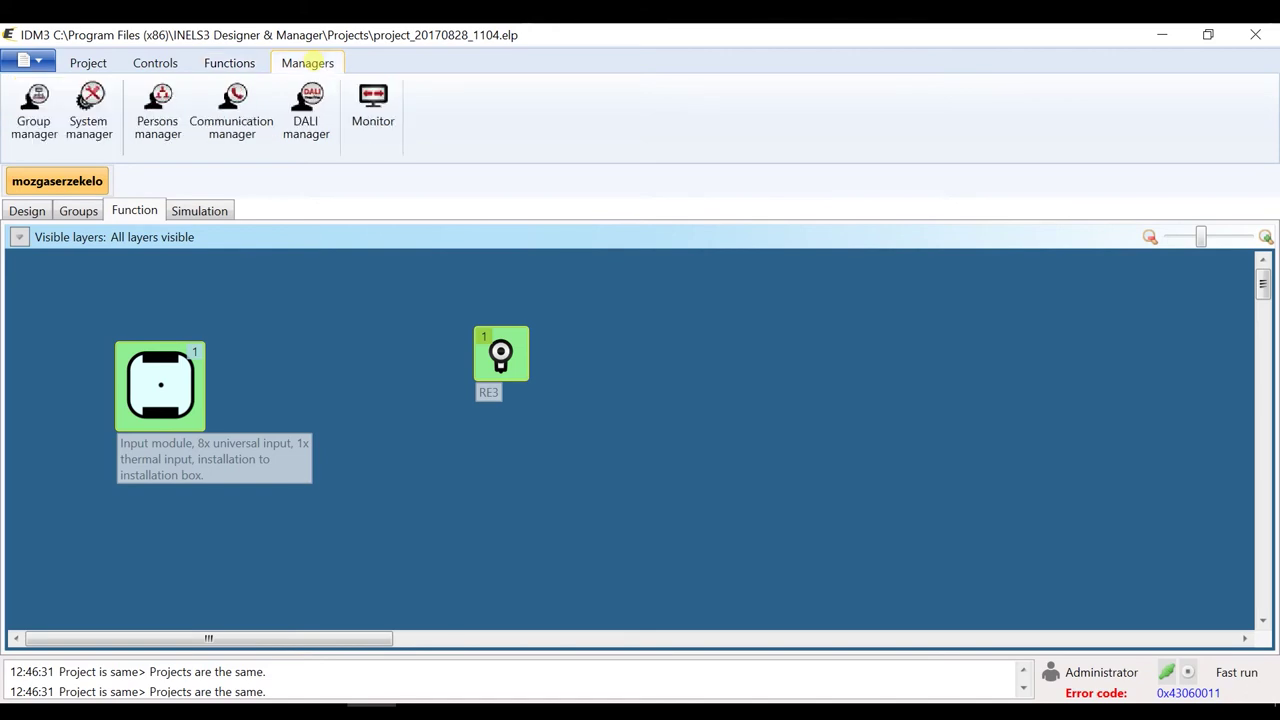
pyautogui.click(386, 120)
pyautogui.moveTo(684, 83); pyautogui.dragTo(1066, 98)
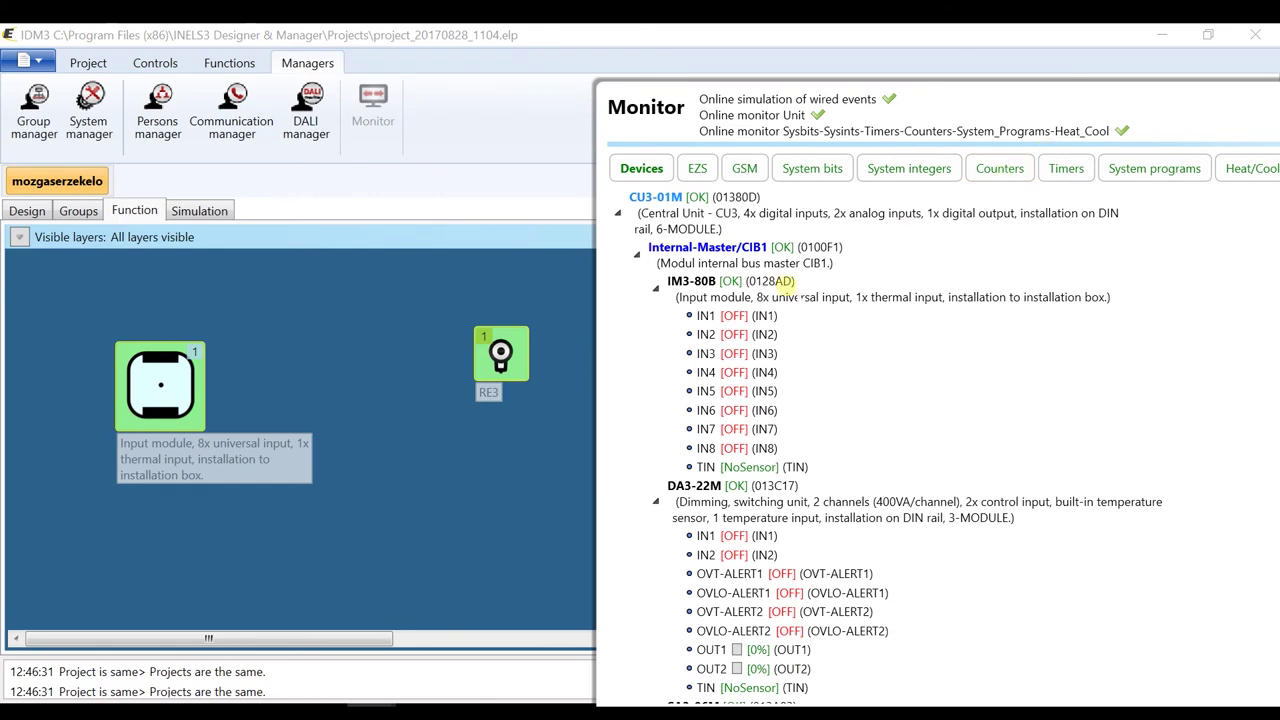